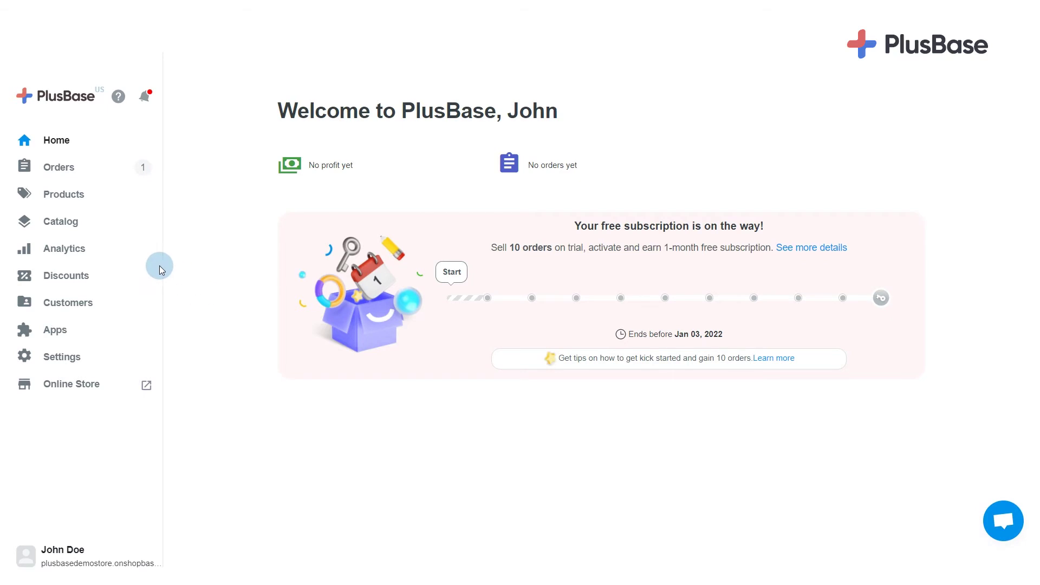
# Step: Filter the catalog to Home & Garden > Home Devices and preview the Multifunctional Kitchen Cooking Spoon
pyautogui.click(84, 224)
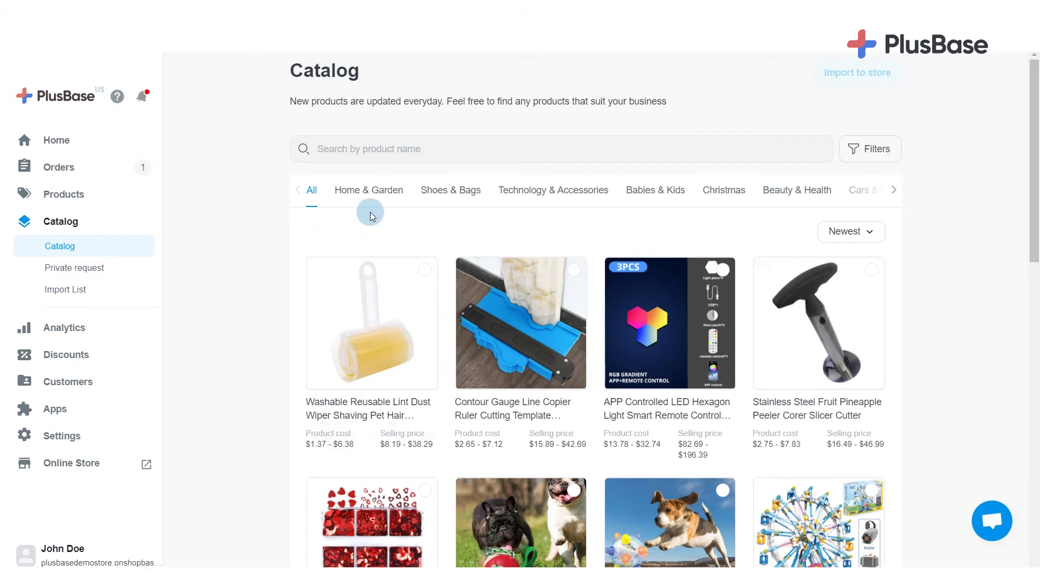
pyautogui.click(381, 199)
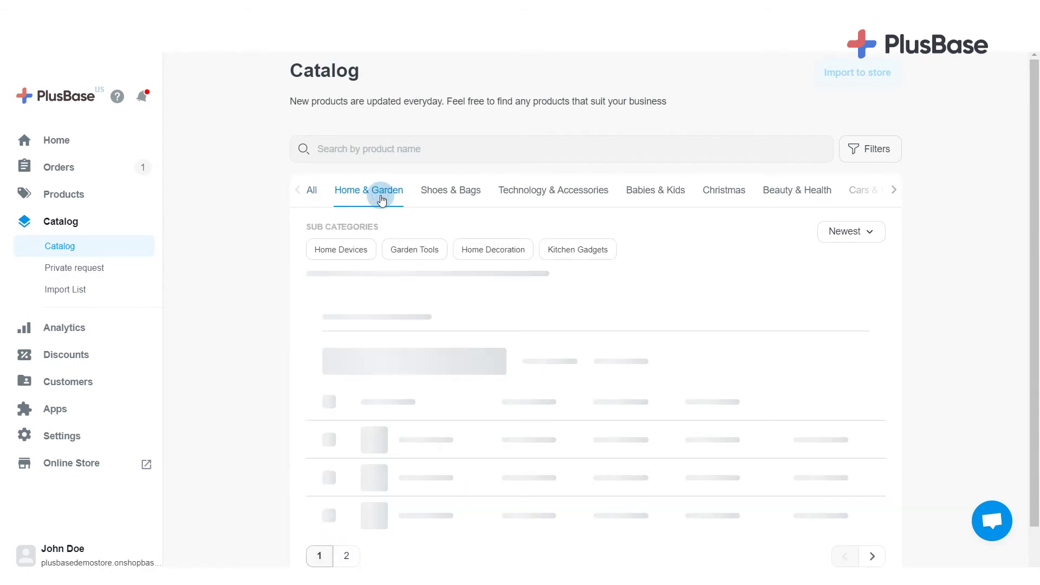
pyautogui.click(342, 251)
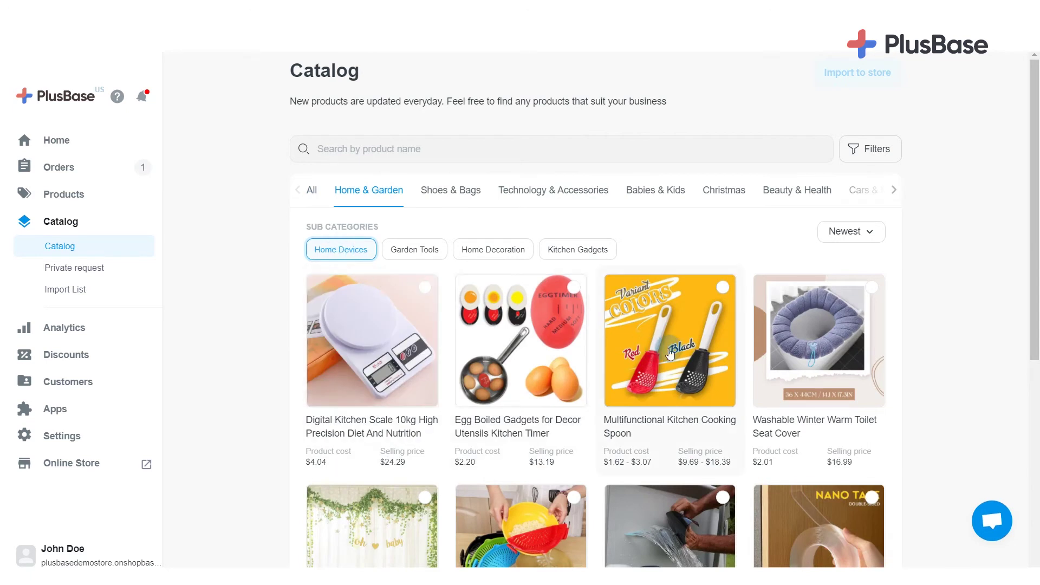
pyautogui.click(669, 349)
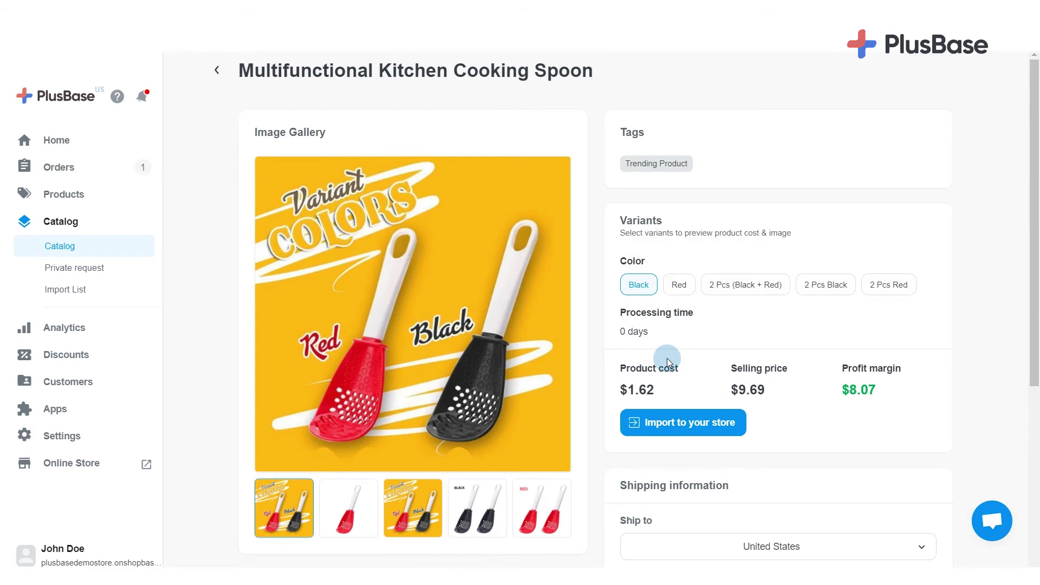
pyautogui.click(673, 427)
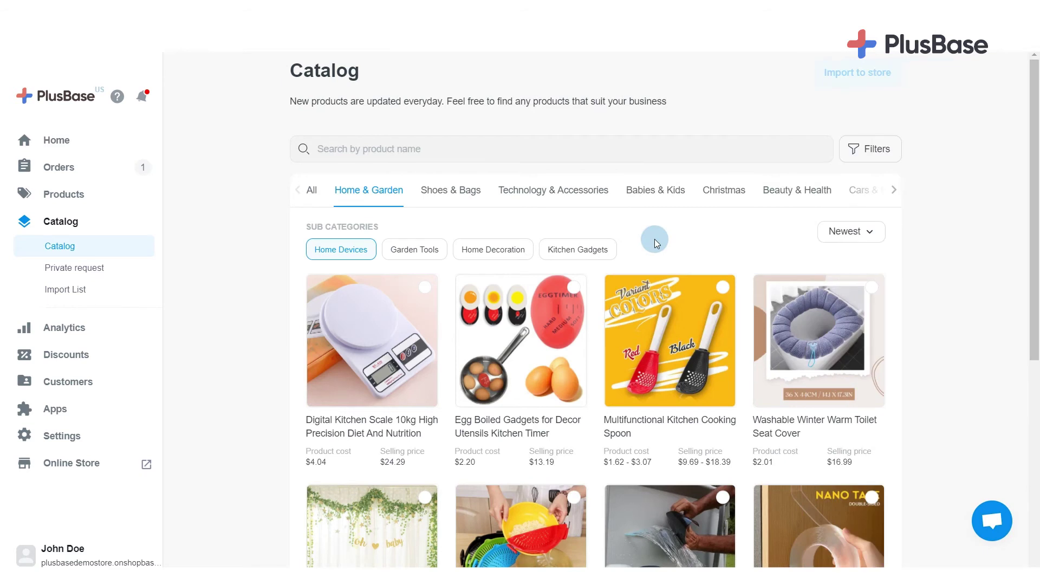
# Step: Tick the Cooking Spoon, Clip On Silicone Strainer and Multifunctional Vegetable Chopper for import
pyautogui.click(722, 287)
pyautogui.scroll(-4, 723, 290)
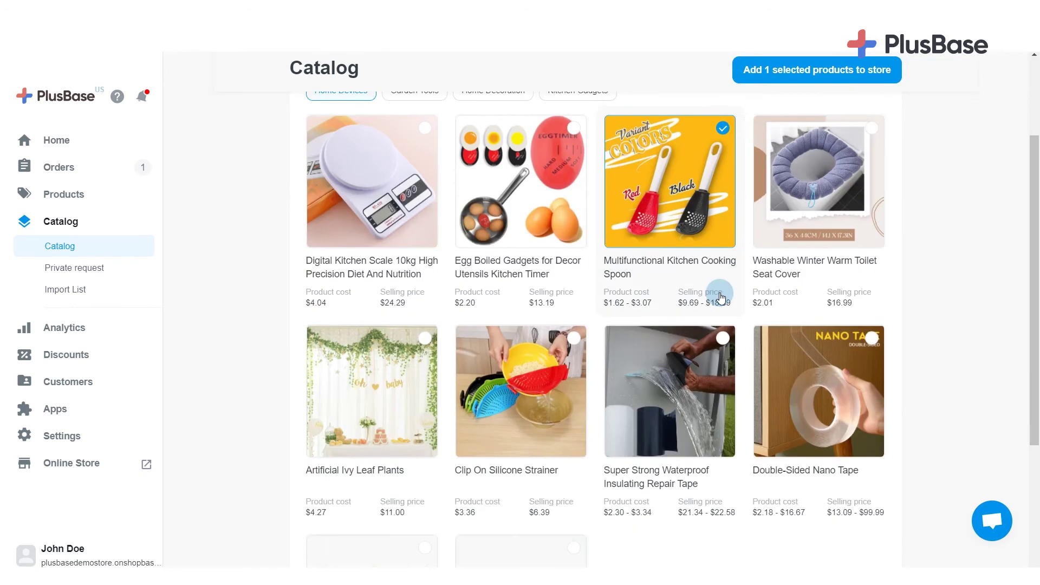
pyautogui.click(573, 269)
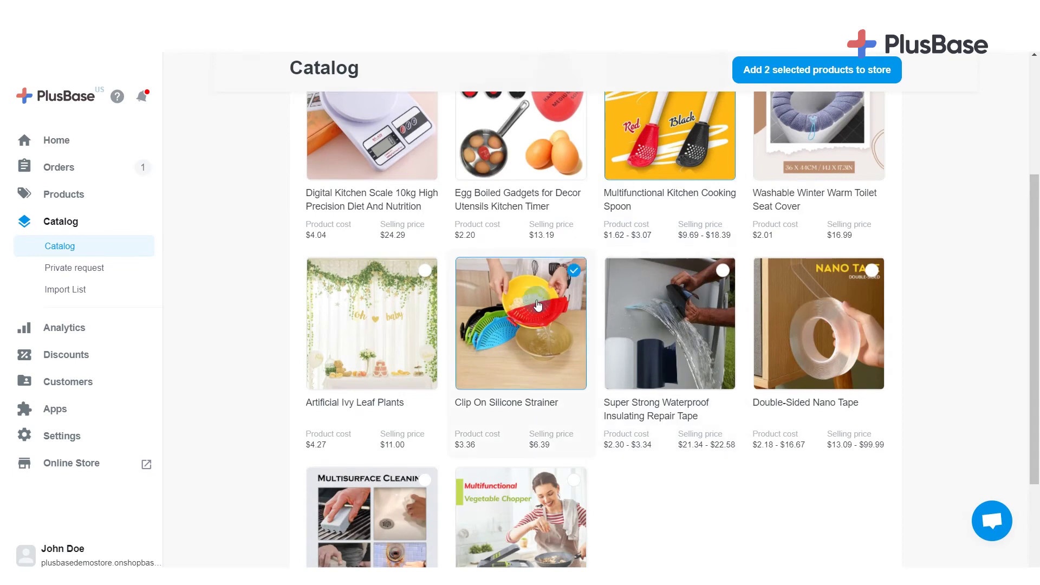
pyautogui.scroll(-3, 537, 305)
pyautogui.scroll(-1, 538, 305)
pyautogui.click(573, 324)
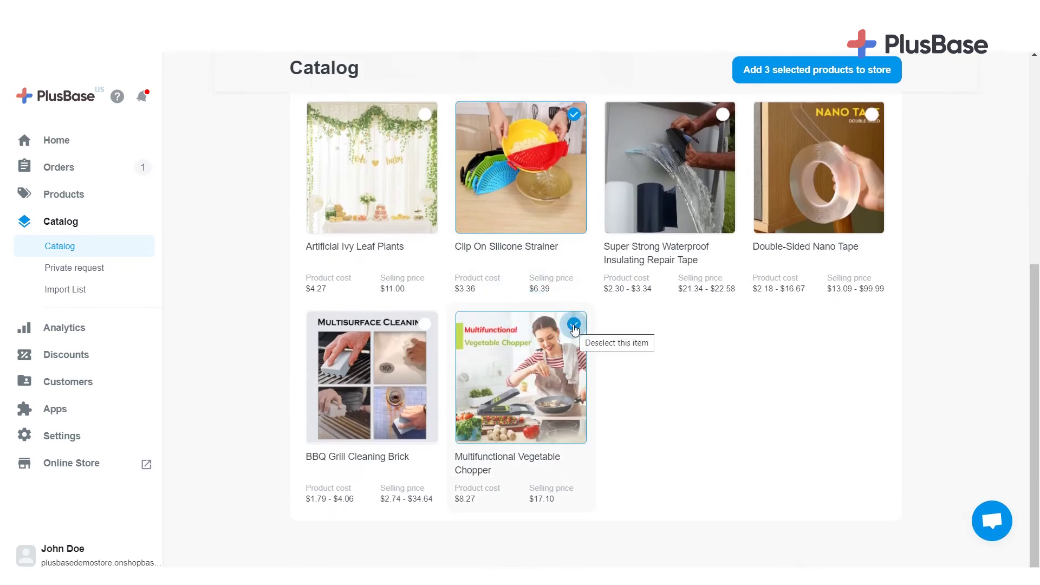
# Step: Send the three selected products to the Import List
pyautogui.click(830, 70)
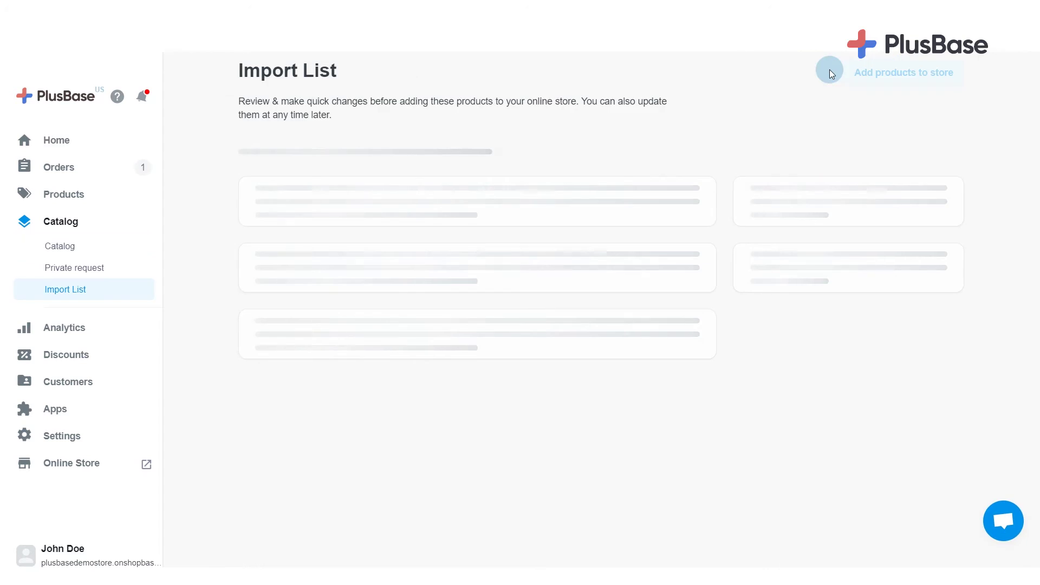
pyautogui.scroll(-7, 303, 346)
pyautogui.scroll(-12, 304, 351)
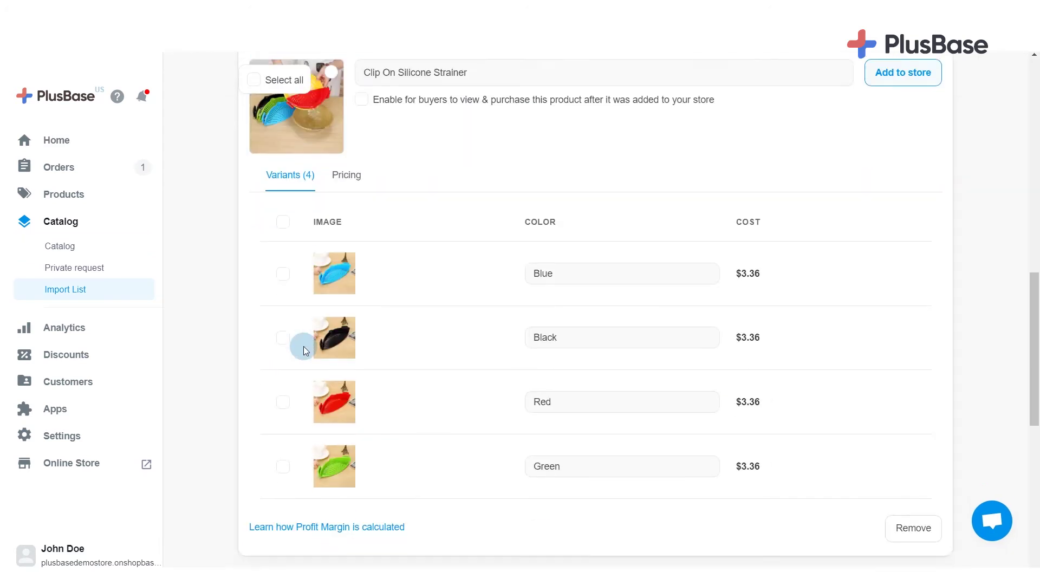
pyautogui.scroll(-2, 305, 351)
pyautogui.scroll(20, 508, 310)
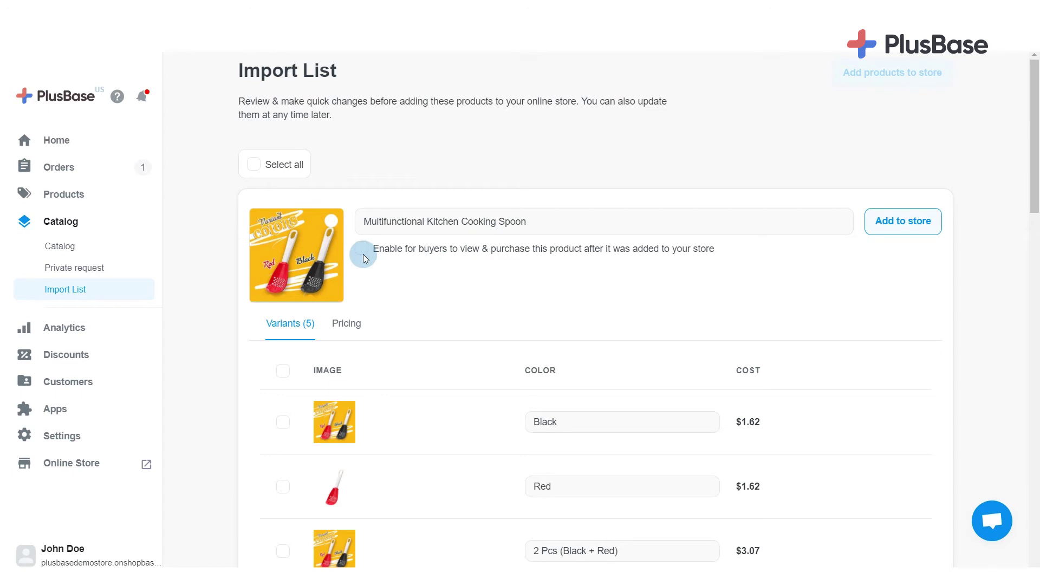
# Step: Enable buyers to view and purchase the spoon, strainer and chopper
pyautogui.click(362, 251)
pyautogui.scroll(-5, 363, 254)
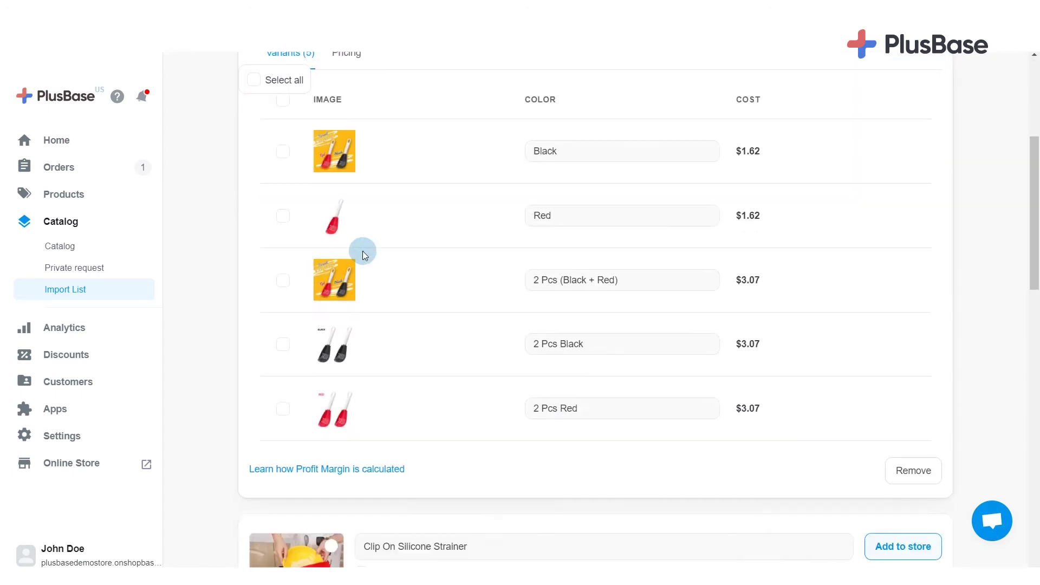
pyautogui.scroll(-5, 362, 251)
pyautogui.click(361, 302)
pyautogui.scroll(-5, 361, 305)
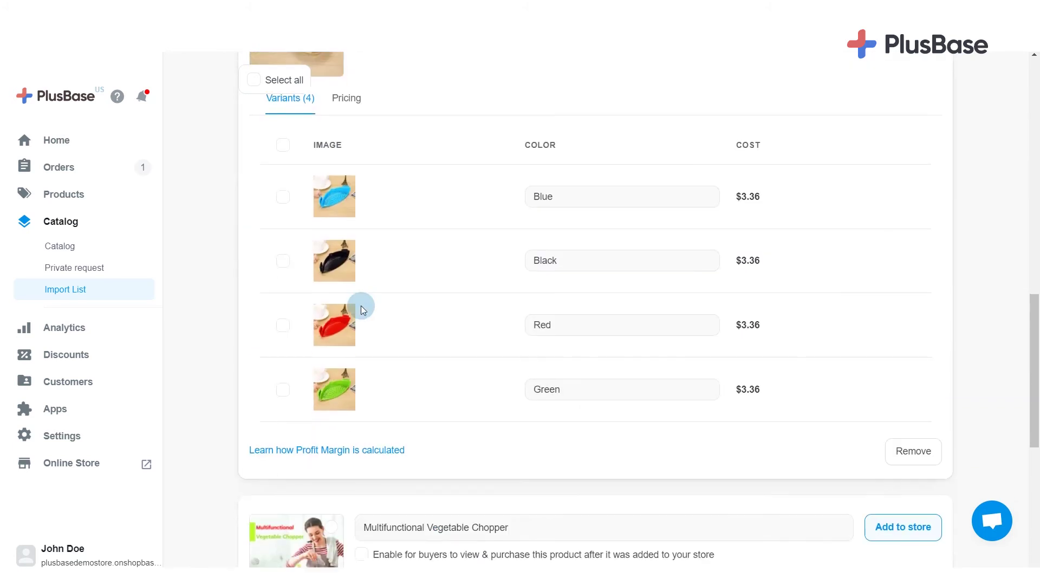
pyautogui.scroll(-4, 360, 325)
pyautogui.click(360, 359)
pyautogui.scroll(12, 360, 361)
pyautogui.scroll(5, 363, 363)
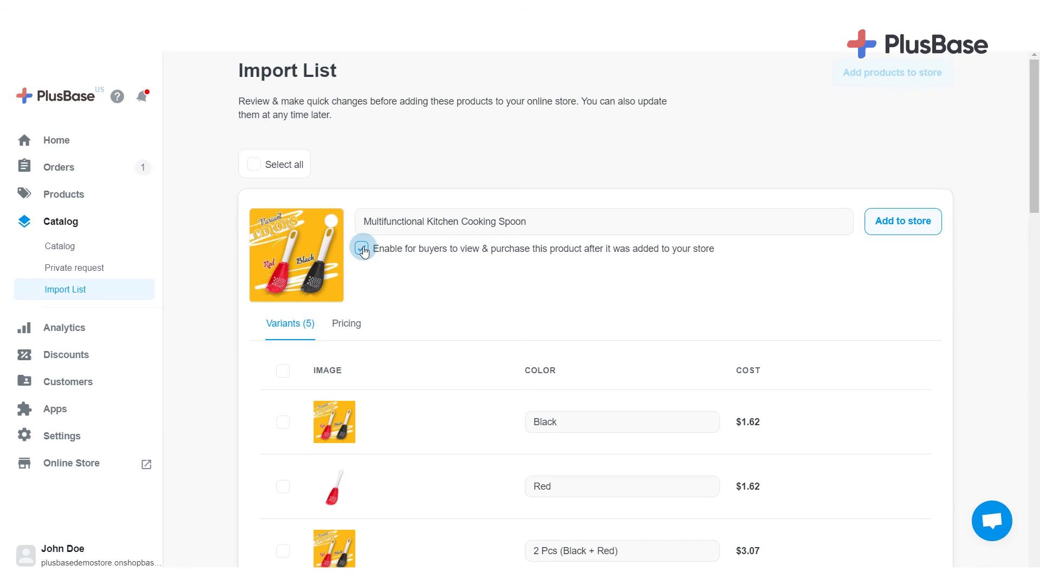
# Step: Show the Cooking Spoon's variants and edit the Black, Red and 2 Pcs (Black + Red) names
pyautogui.click(294, 332)
pyautogui.scroll(-2, 294, 334)
pyautogui.click(599, 288)
pyautogui.scroll(-1, 598, 282)
pyautogui.click(599, 280)
pyautogui.click(595, 348)
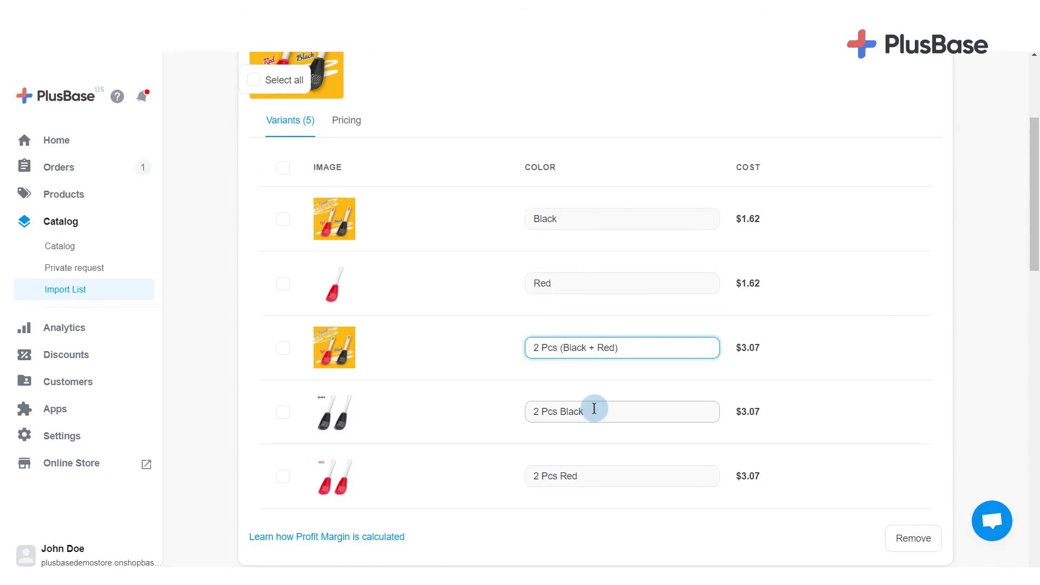
# Step: Review the spoon's Black variant pricing: shipping fees, compare-at and selling price
pyautogui.click(353, 120)
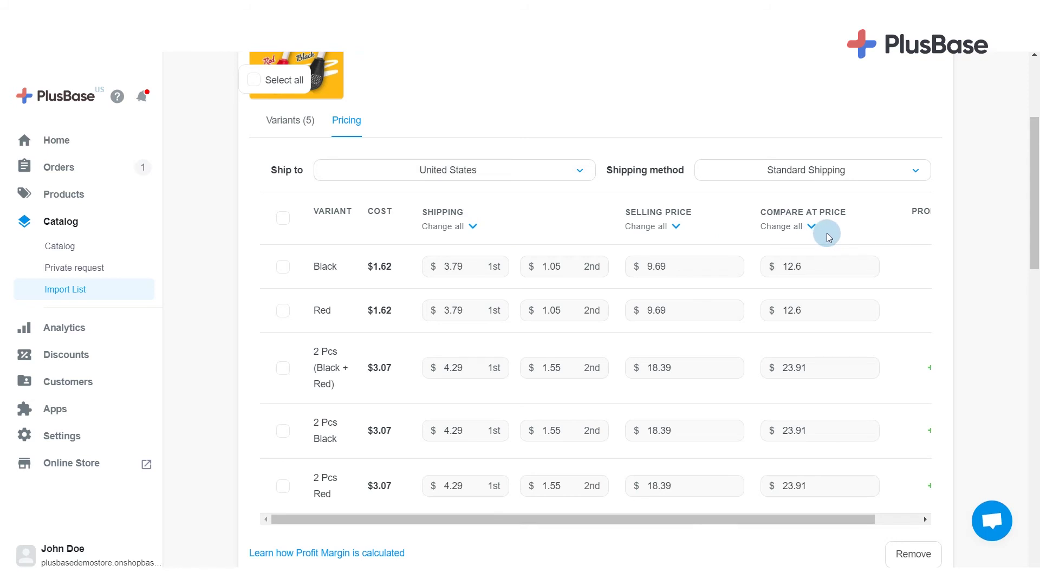
pyautogui.click(465, 268)
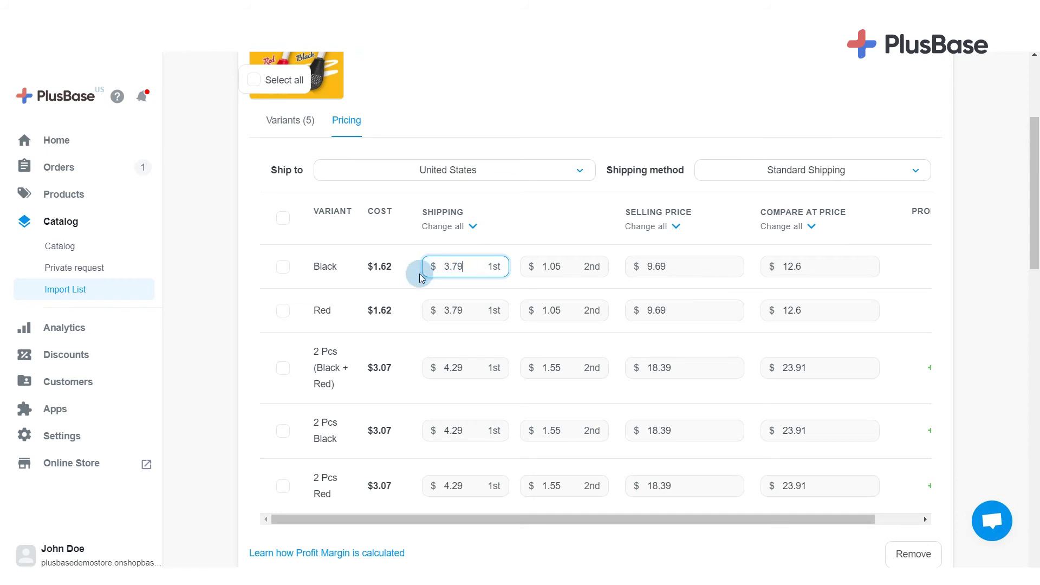
pyautogui.click(569, 269)
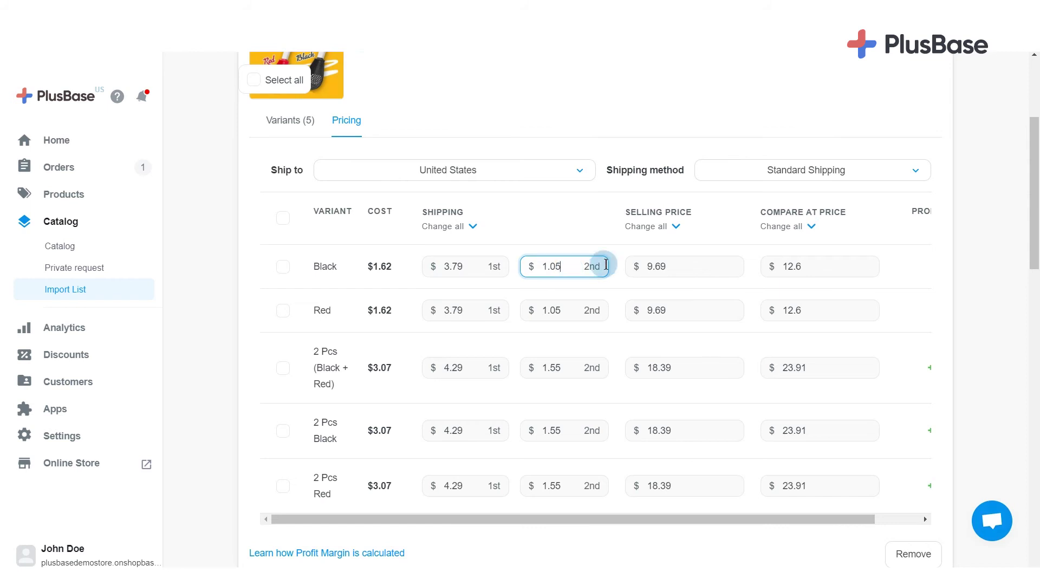
pyautogui.click(816, 262)
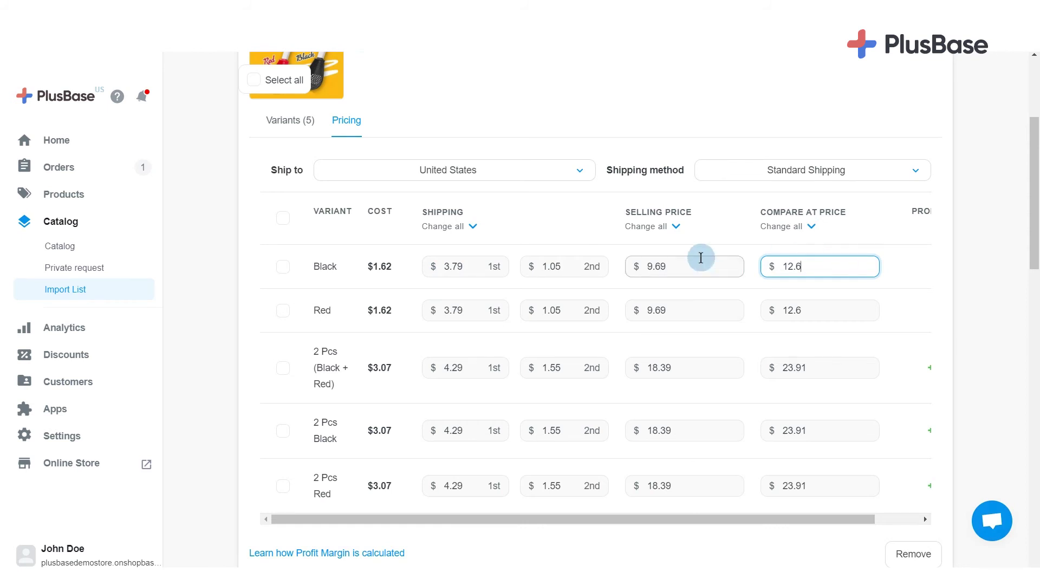
pyautogui.click(678, 270)
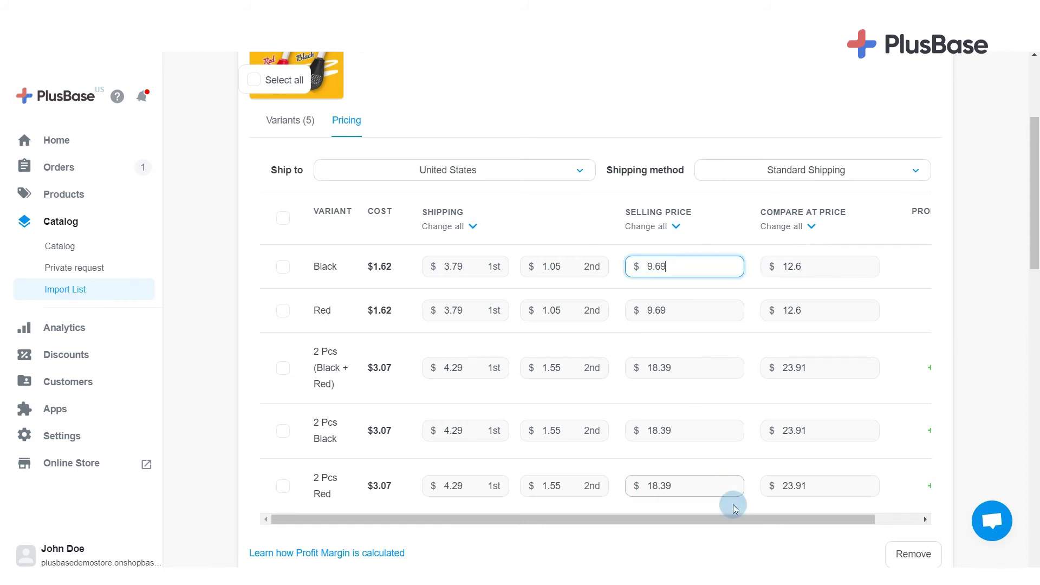
pyautogui.moveTo(751, 518); pyautogui.dragTo(823, 519)
pyautogui.click(873, 232)
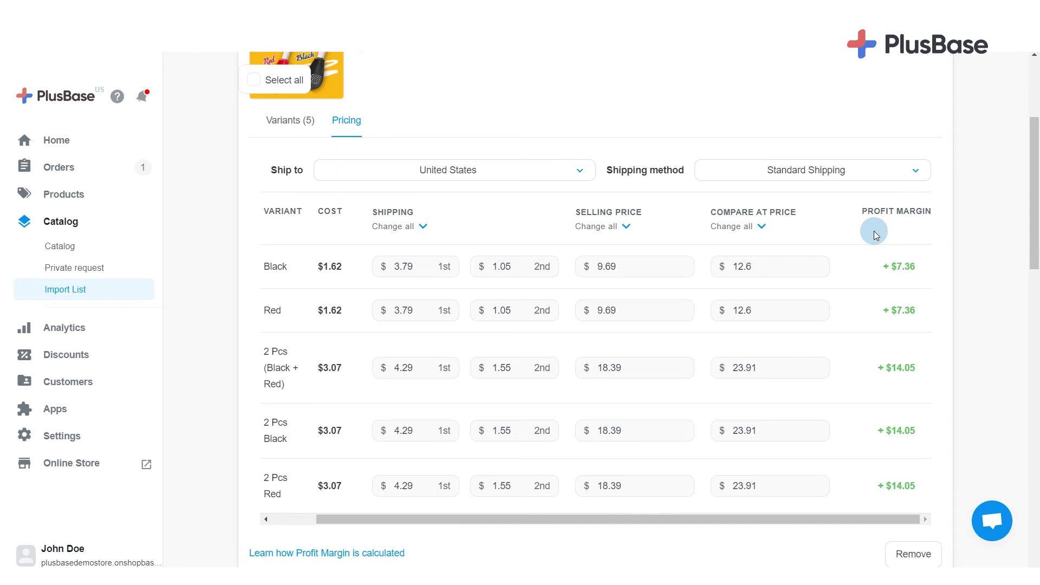
pyautogui.scroll(-10, 856, 496)
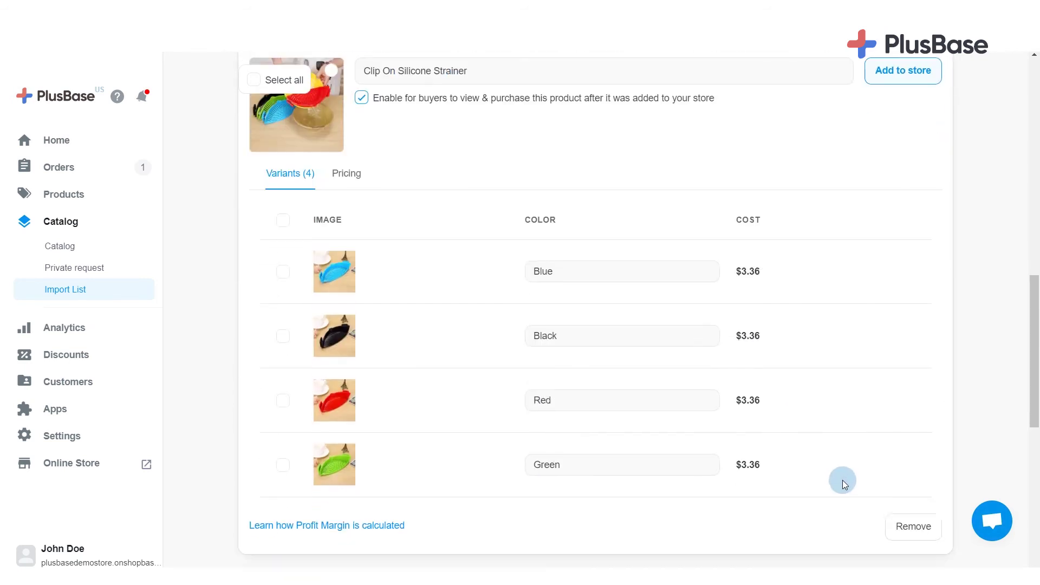
# Step: Set every strainer variant's selling price to 7.99
pyautogui.click(351, 127)
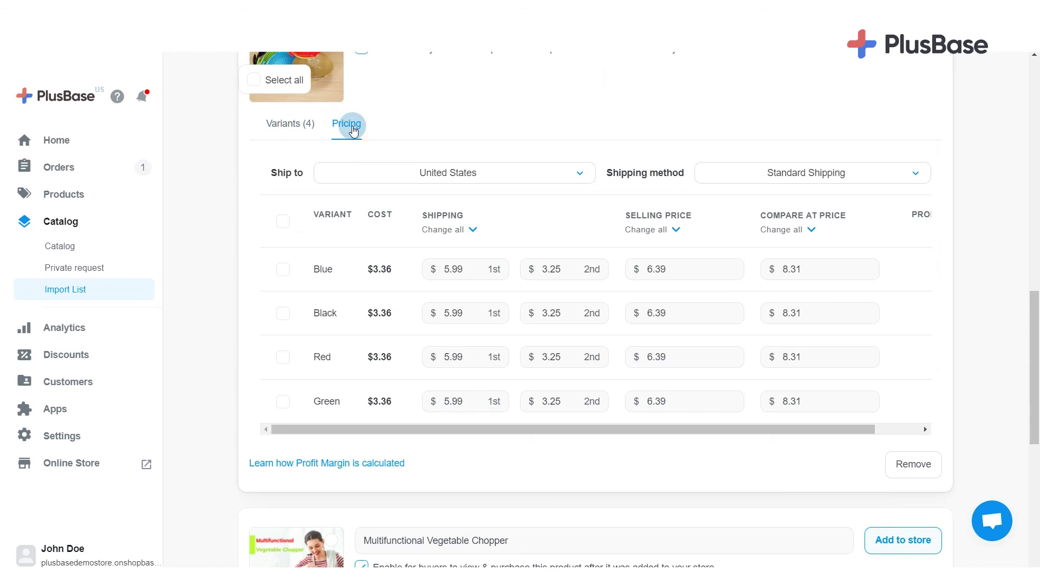
pyautogui.click(648, 230)
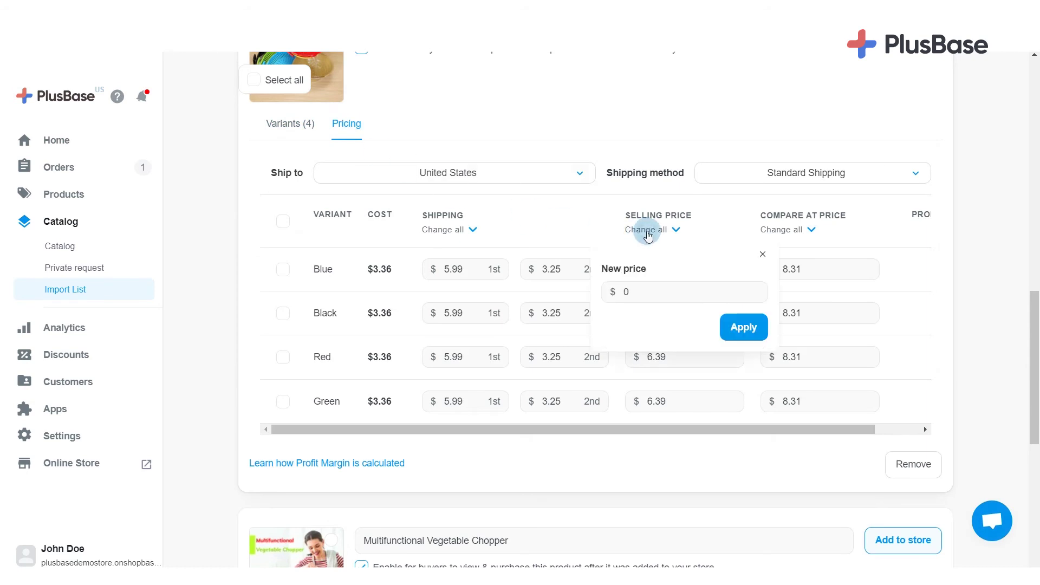
pyautogui.click(634, 291)
pyautogui.write('7.99')
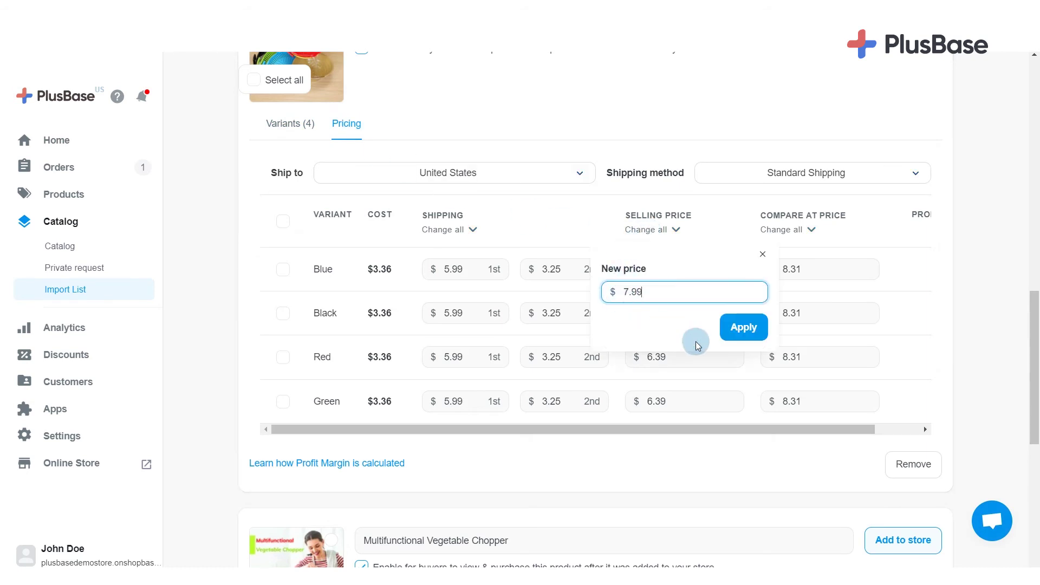
pyautogui.click(754, 330)
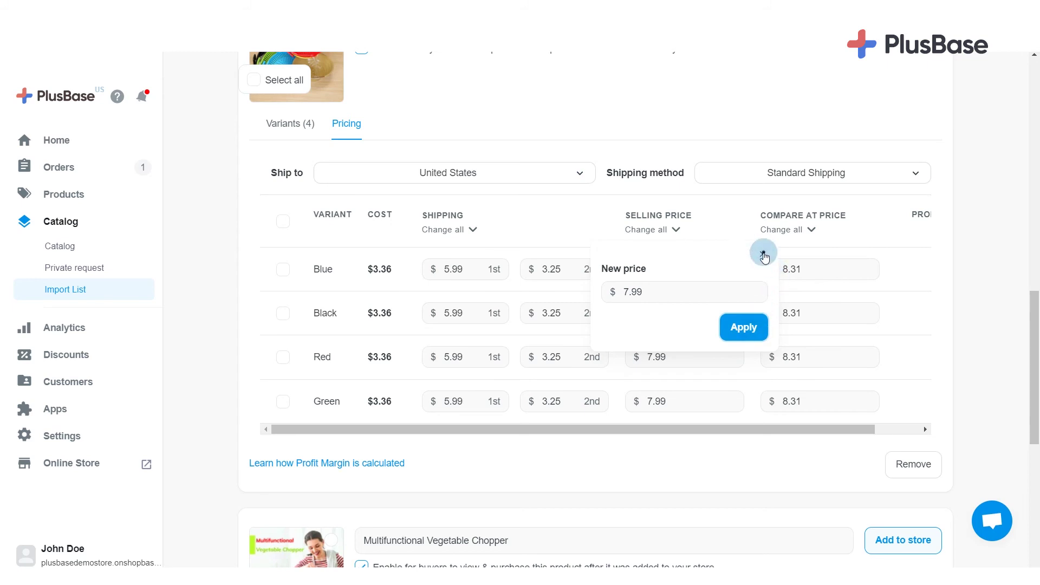
# Step: Set every strainer variant's compare-at price to 8.99
pyautogui.click(785, 230)
pyautogui.click(767, 292)
pyautogui.write('8.99')
pyautogui.click(876, 336)
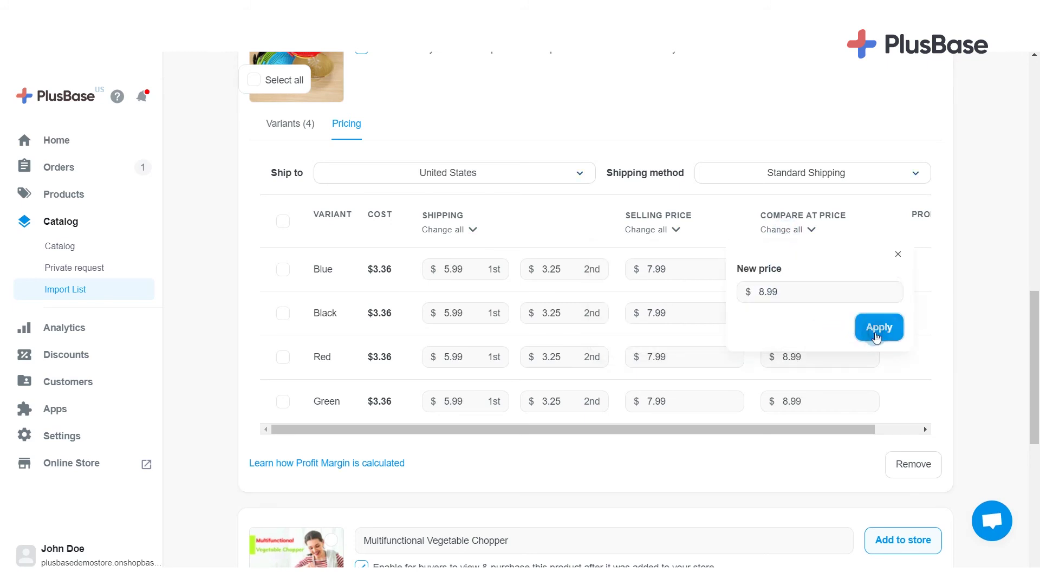
pyautogui.click(898, 254)
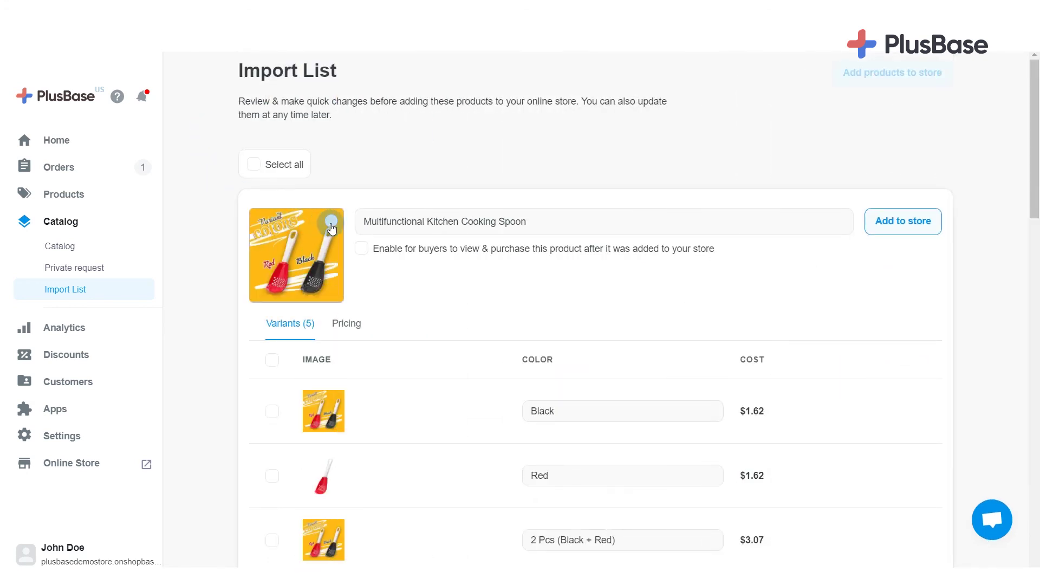
# Step: Add the cooking spoon, the strainer's Blue and Black variants, then all three products to the store
pyautogui.click(331, 226)
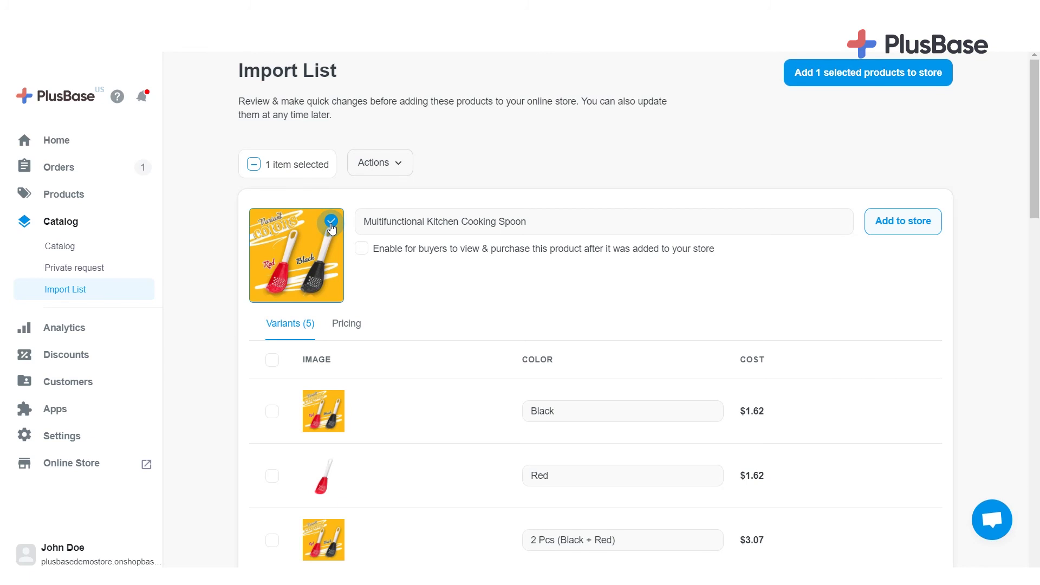
pyautogui.click(833, 82)
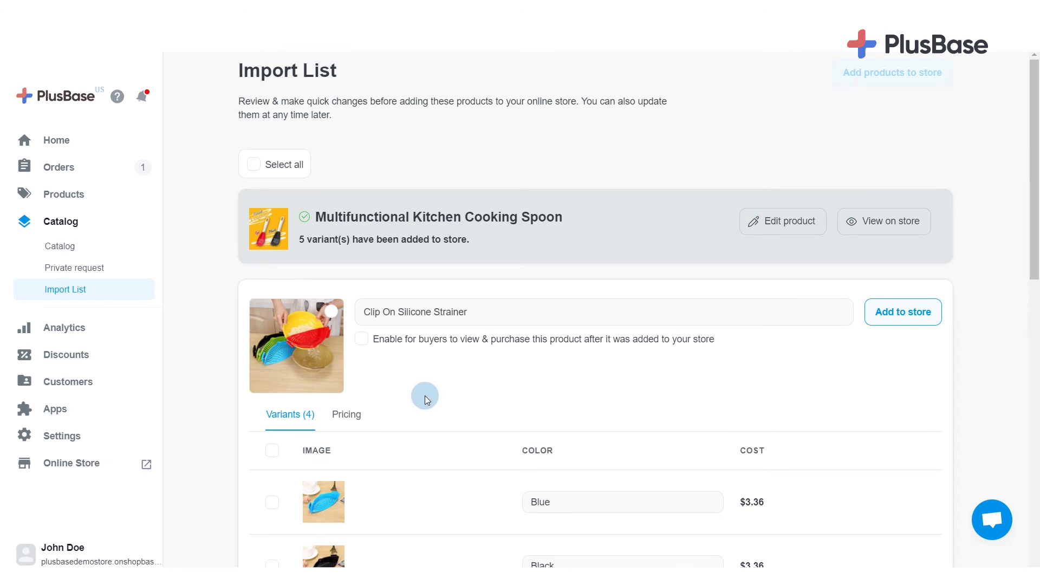
pyautogui.scroll(-5, 426, 396)
pyautogui.click(272, 232)
pyautogui.click(272, 296)
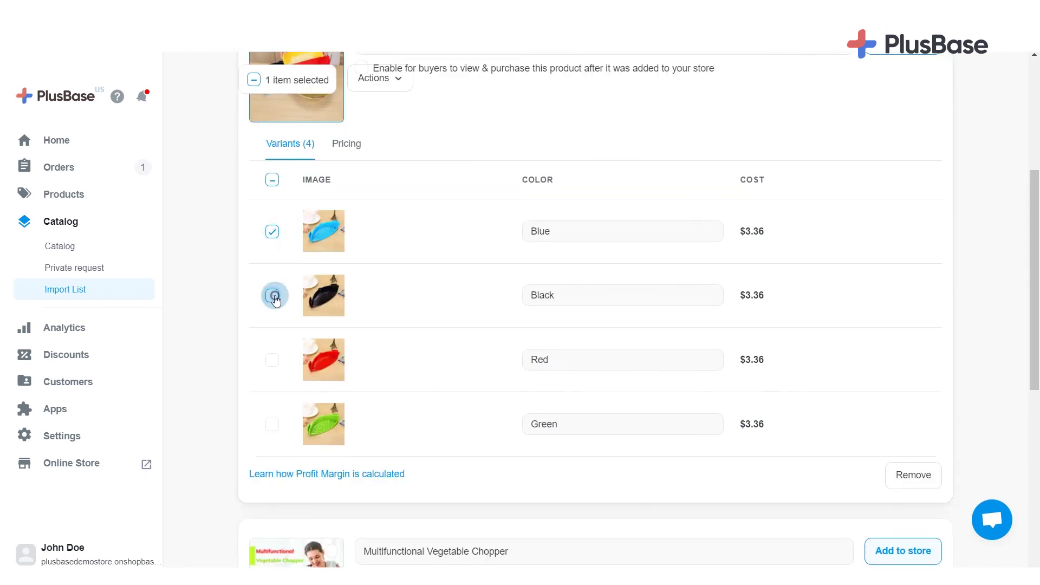
pyautogui.scroll(5, 878, 285)
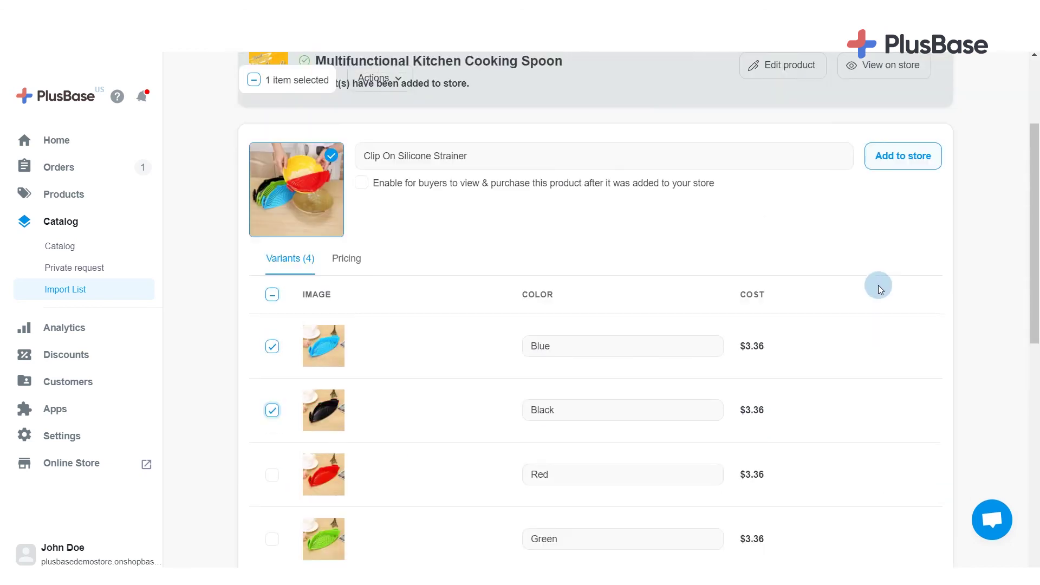
pyautogui.click(874, 80)
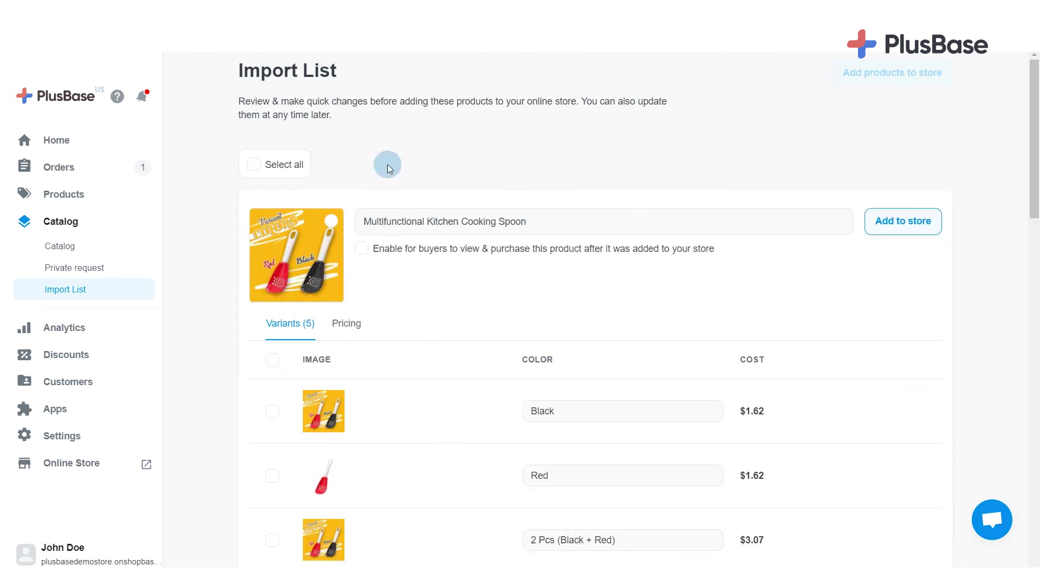
pyautogui.click(252, 164)
pyautogui.click(883, 72)
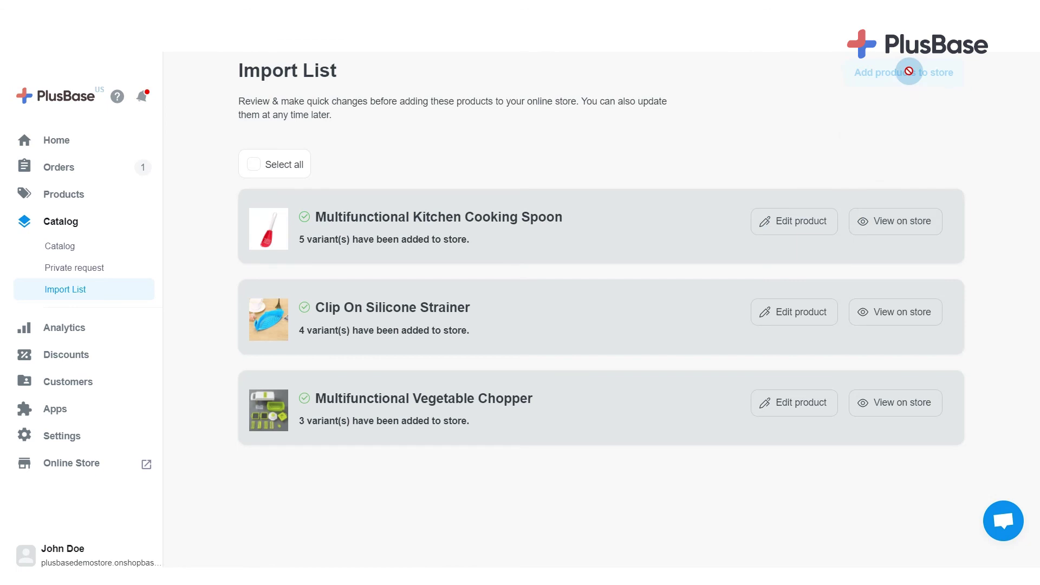
# Step: Assign the two-black-spoons photo to the spoon's Black variant, dropping the yellow image, and save
pyautogui.click(805, 224)
pyautogui.scroll(-14, 642, 346)
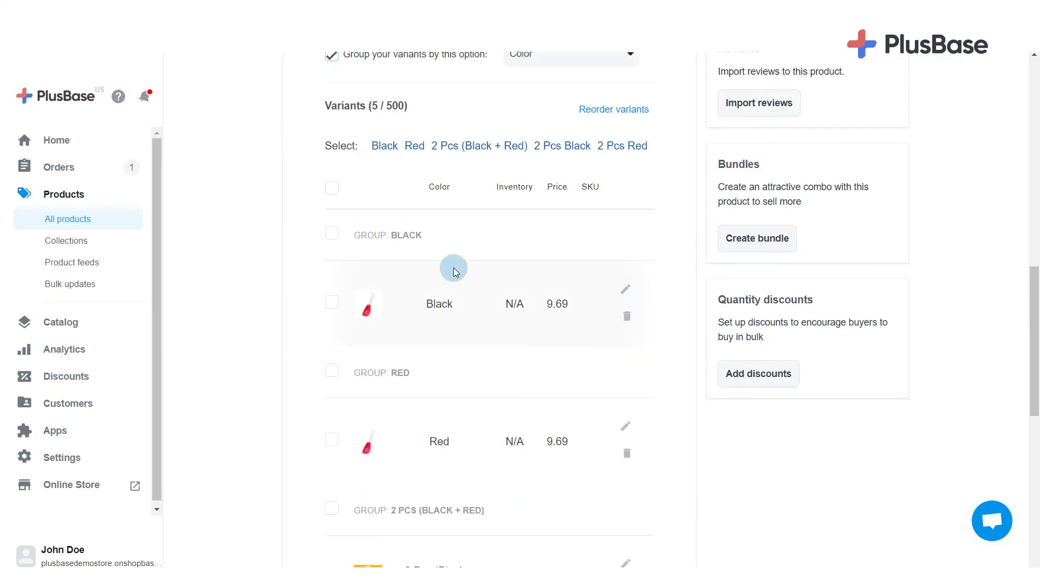
pyautogui.click(366, 304)
pyautogui.click(467, 261)
pyautogui.click(466, 261)
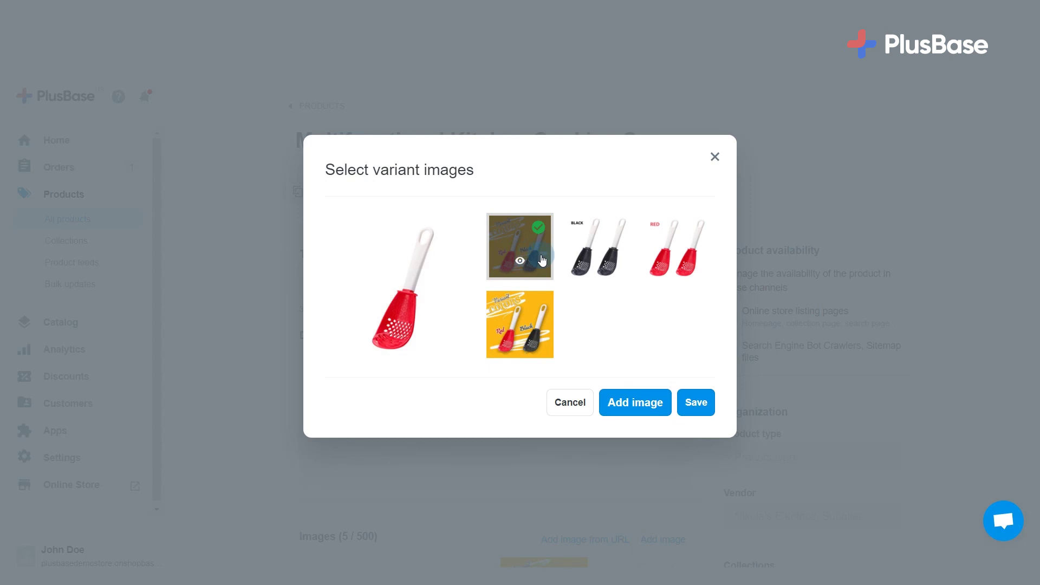
pyautogui.click(594, 256)
pyautogui.click(521, 273)
pyautogui.click(695, 408)
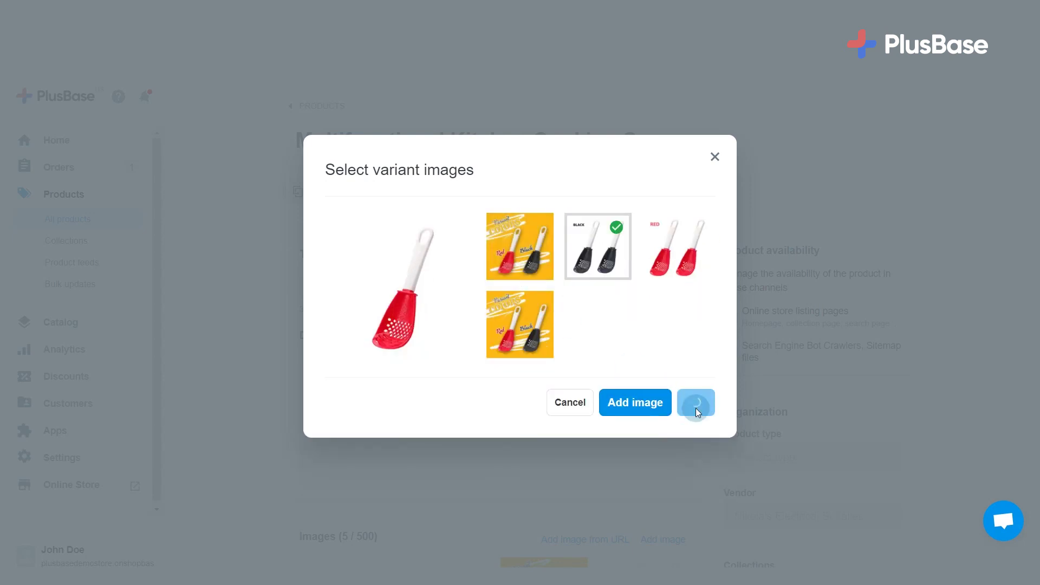
pyautogui.scroll(-8, 695, 408)
pyautogui.click(875, 73)
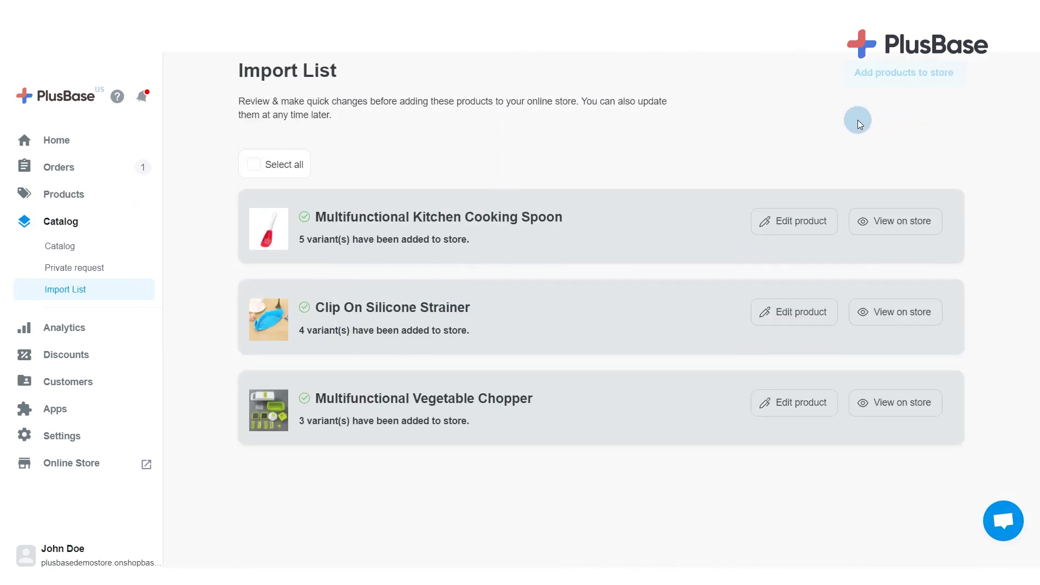
# Step: On the spoon's storefront page, preview 2 Pcs (Black + Red), then add 2 Pcs Red ($18.39) to cart
pyautogui.click(900, 227)
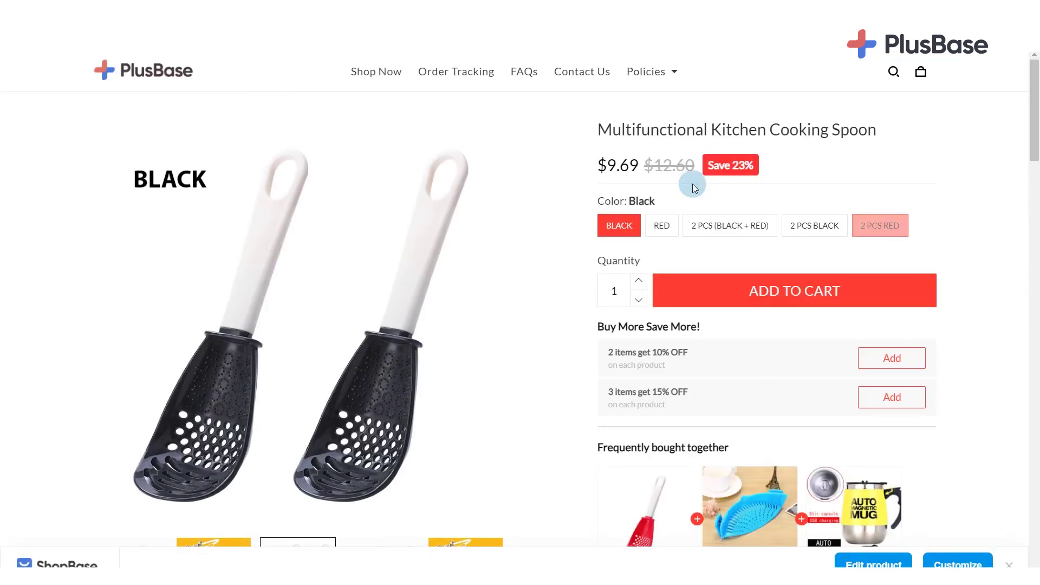
pyautogui.click(707, 231)
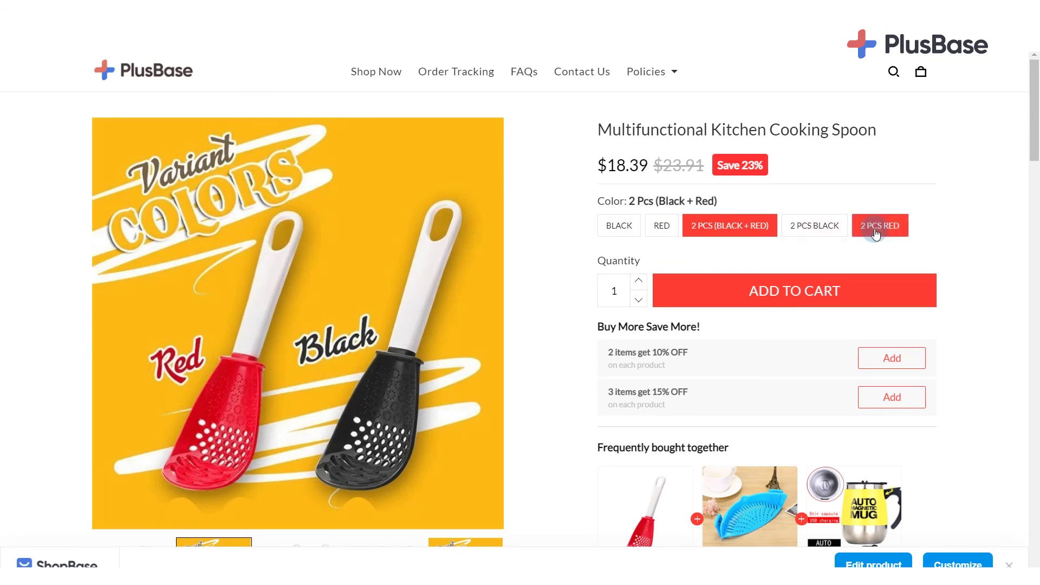
pyautogui.click(876, 233)
pyautogui.click(877, 301)
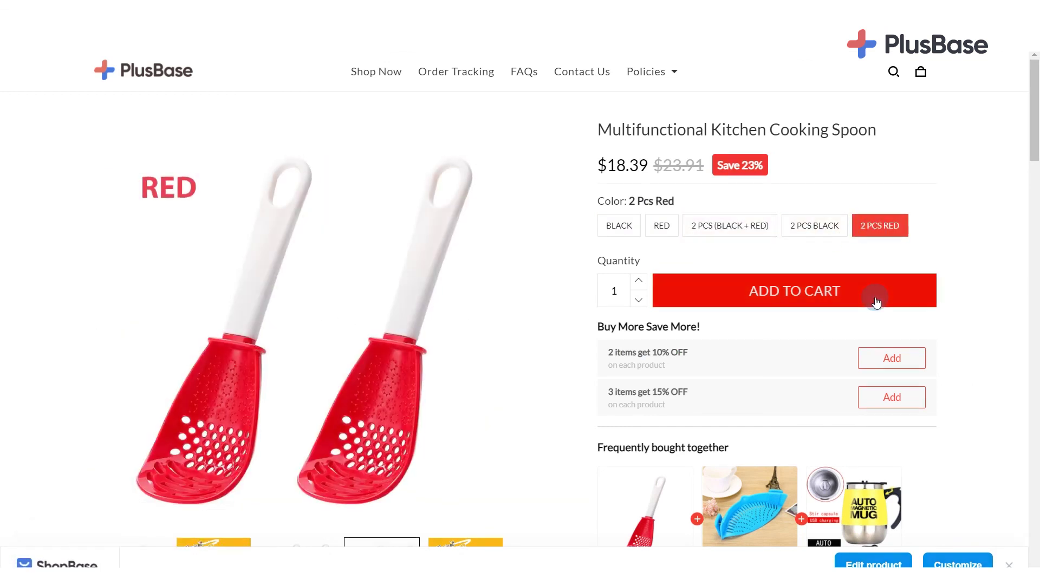